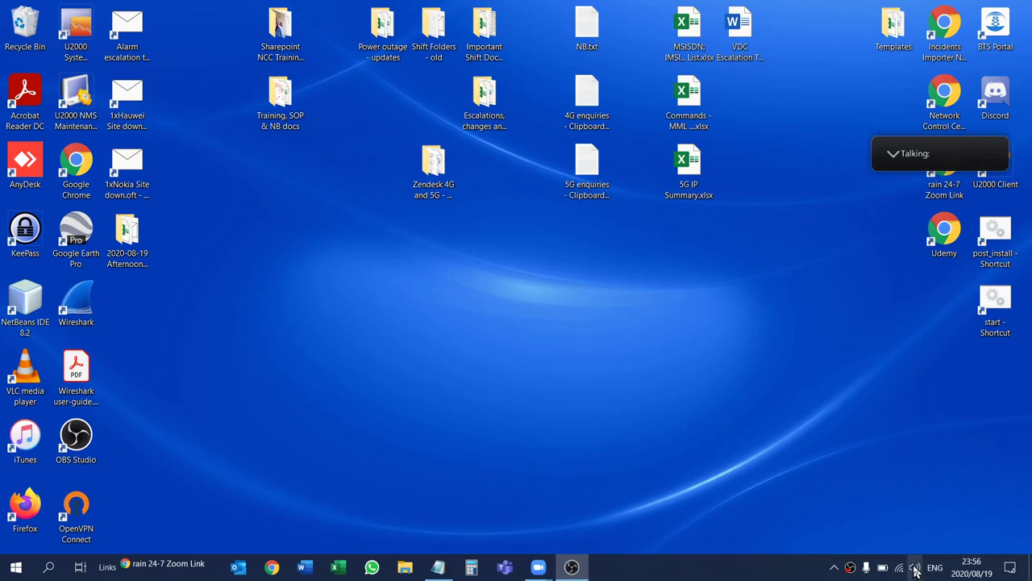
Check in the quick actions panel that the Bluetooth headphones are connected.
left_click(1012, 566)
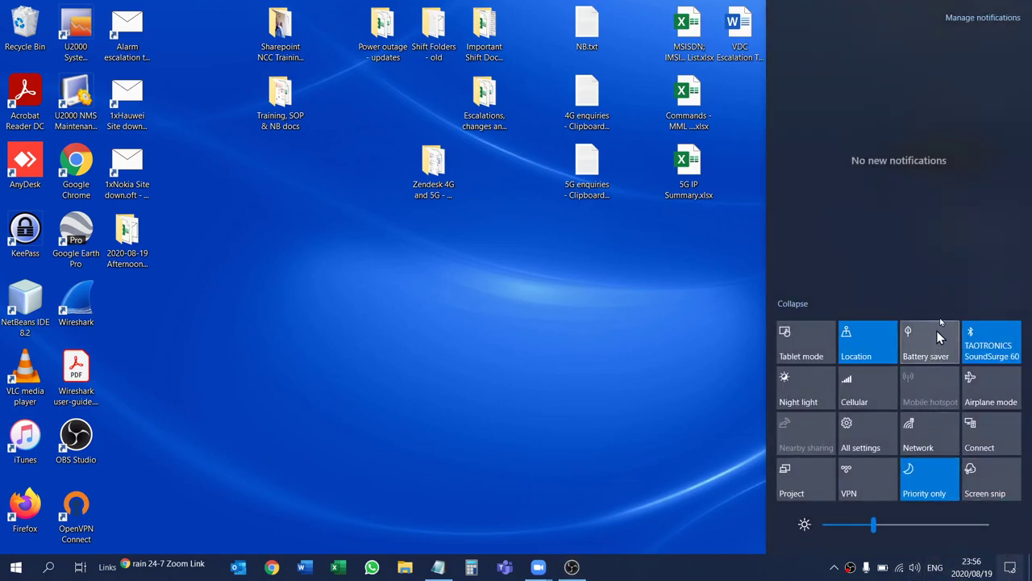
left_click(982, 345)
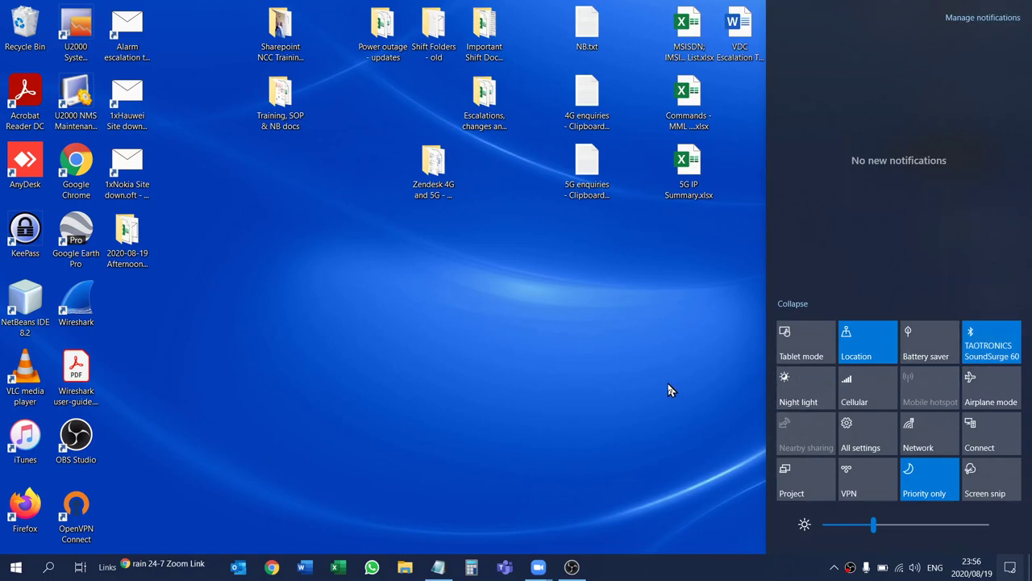
left_click(727, 391)
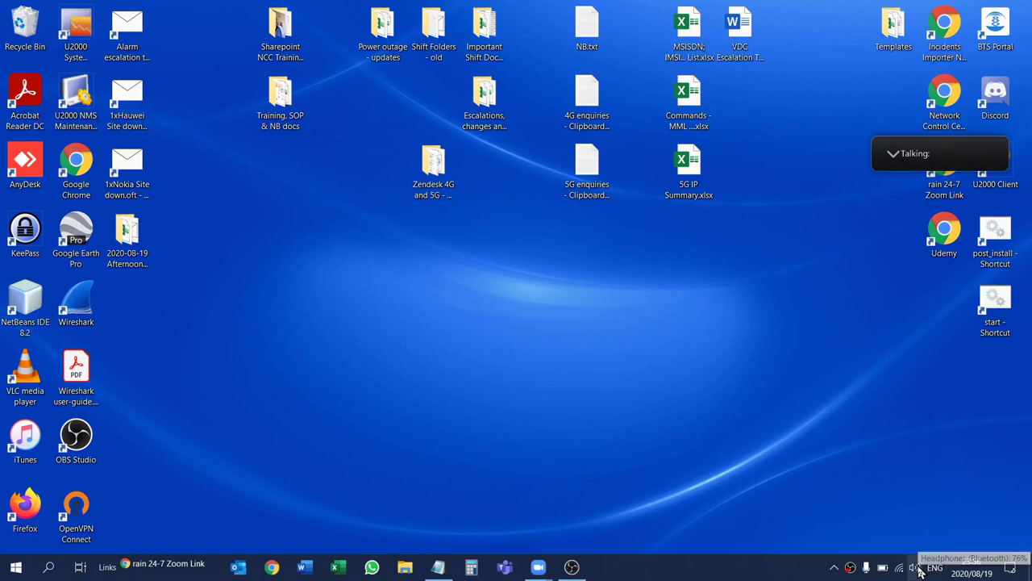
mouse_move(915, 568)
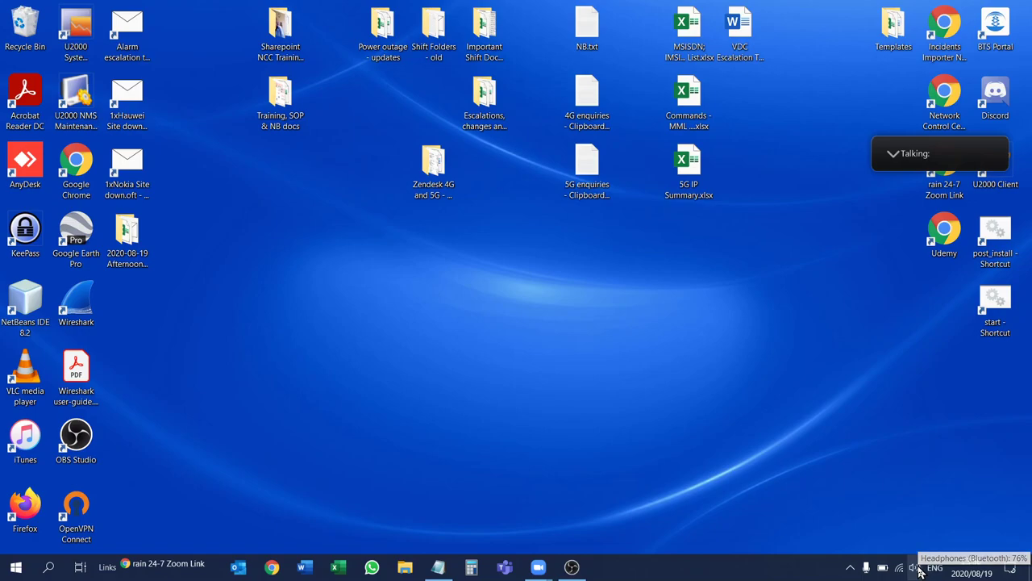
Open Sound settings, keeping TaoTronics headphones as output and Microphone Array as input.
right_click(919, 568)
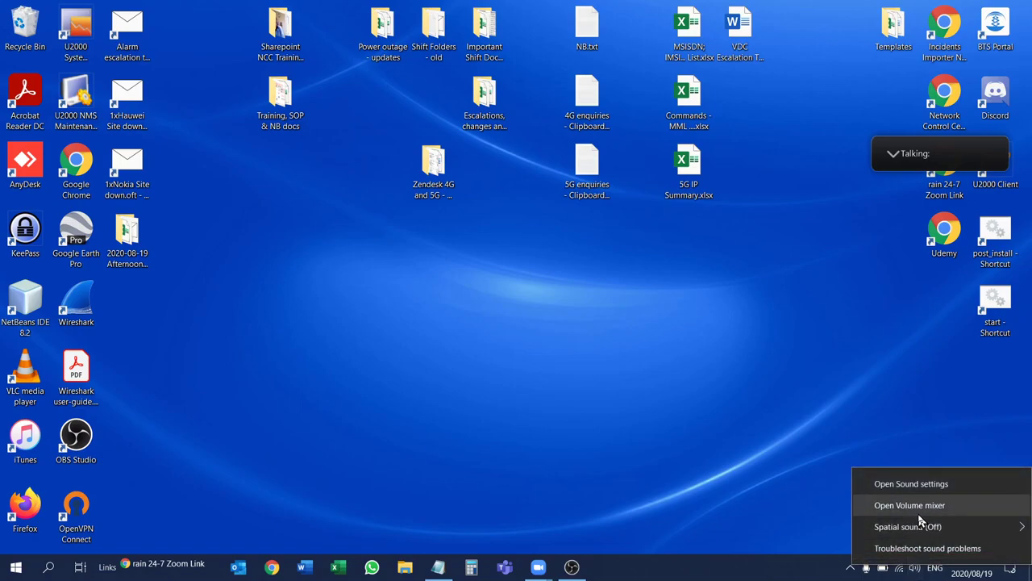
left_click(911, 484)
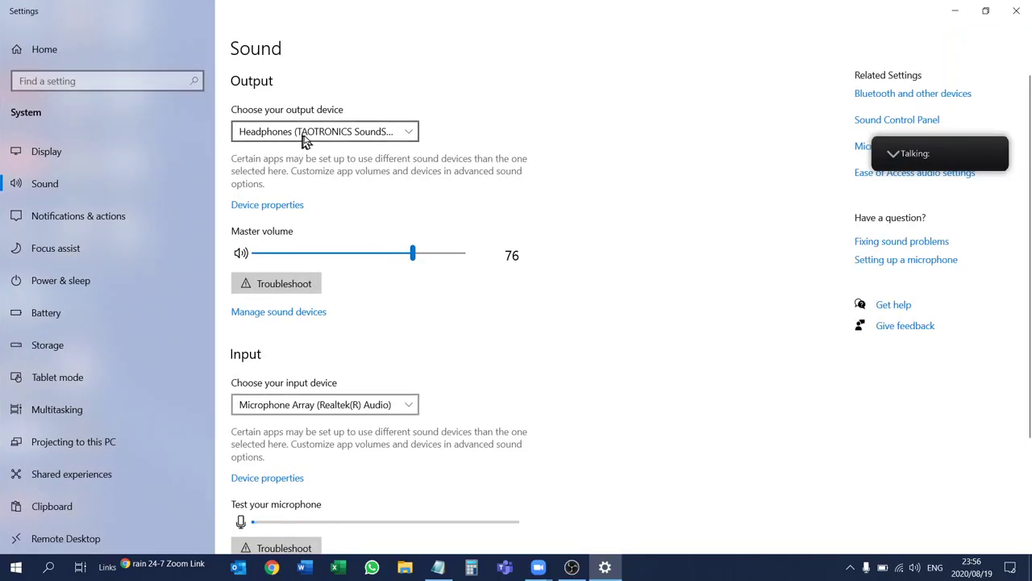
left_click(319, 141)
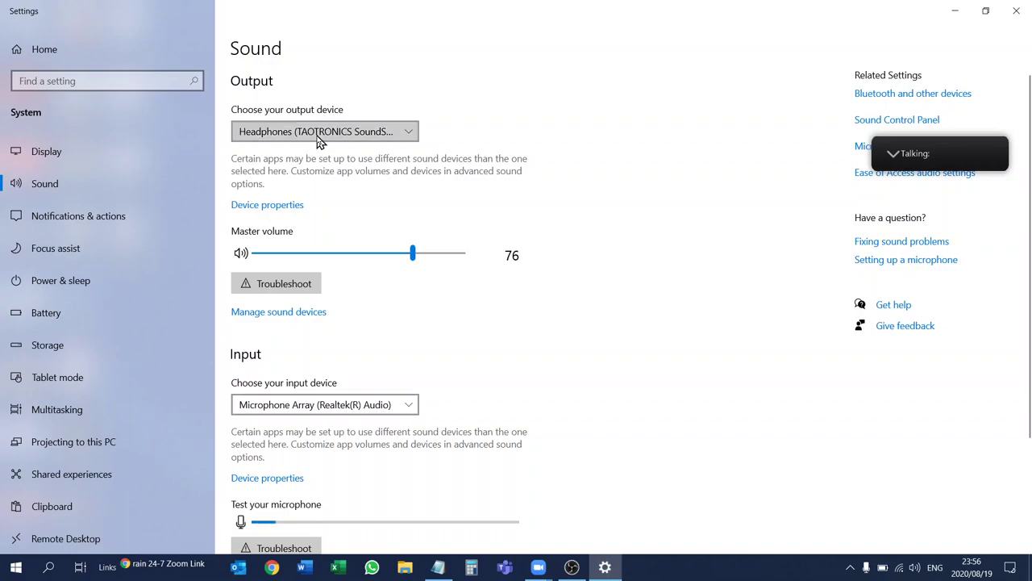
left_click(317, 135)
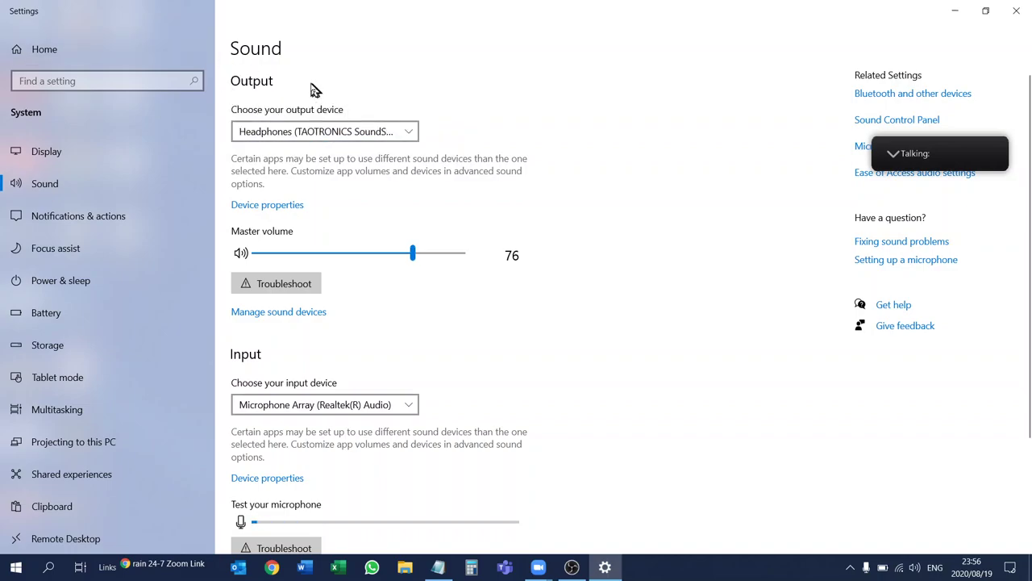
scroll(315, 91, "down", 3)
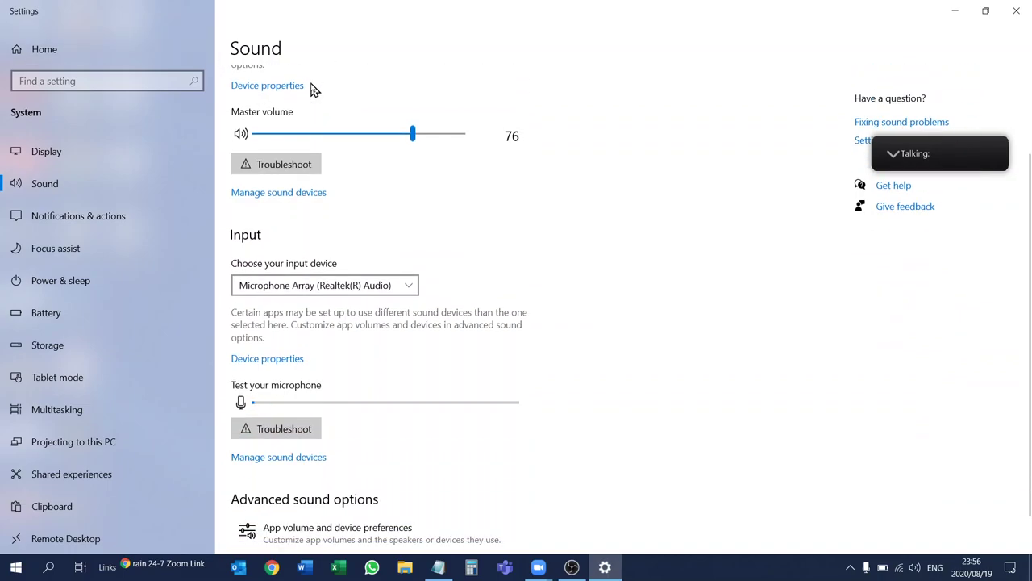
left_click(331, 291)
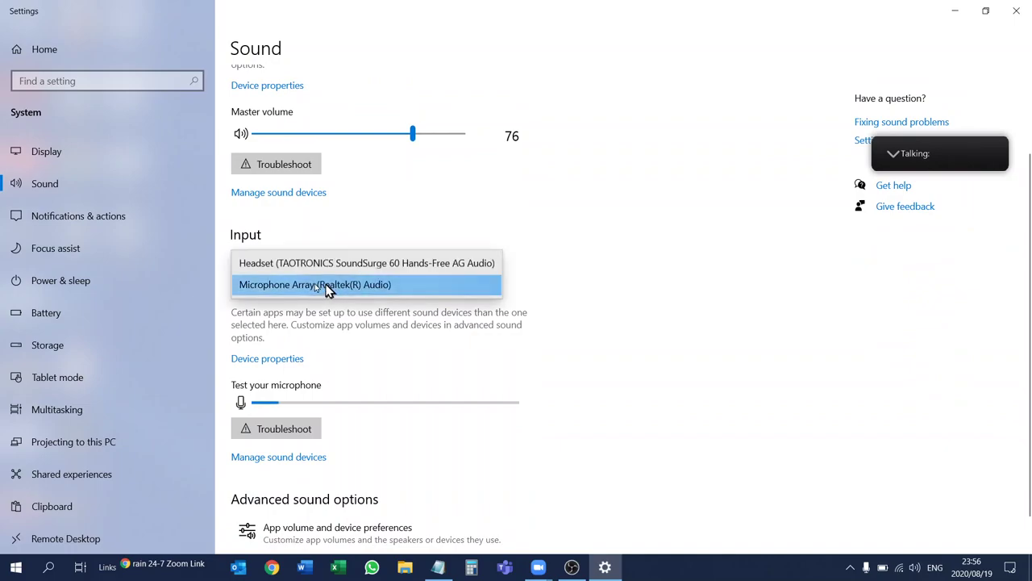
left_click(312, 289)
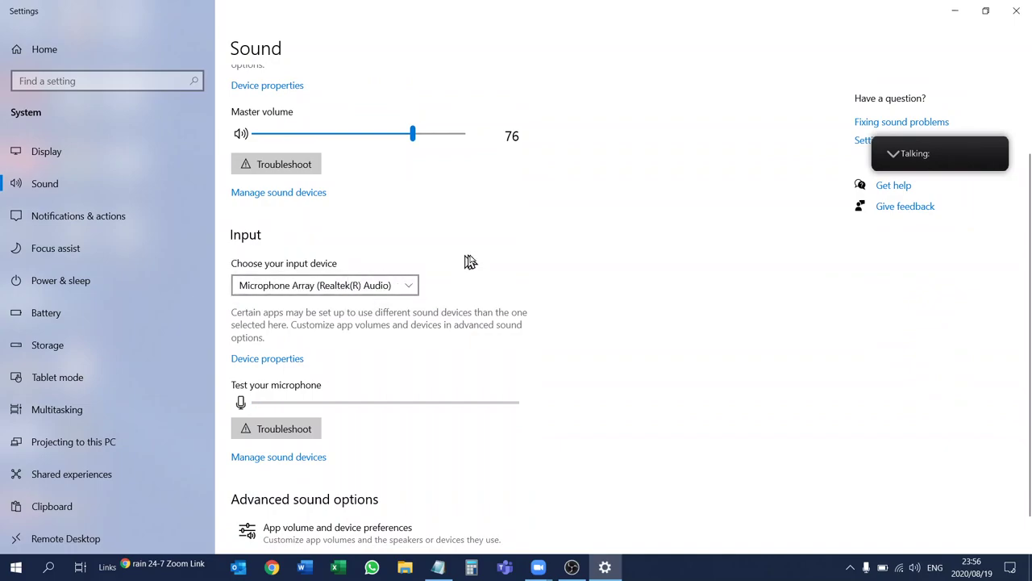
scroll(476, 260, "up", 2)
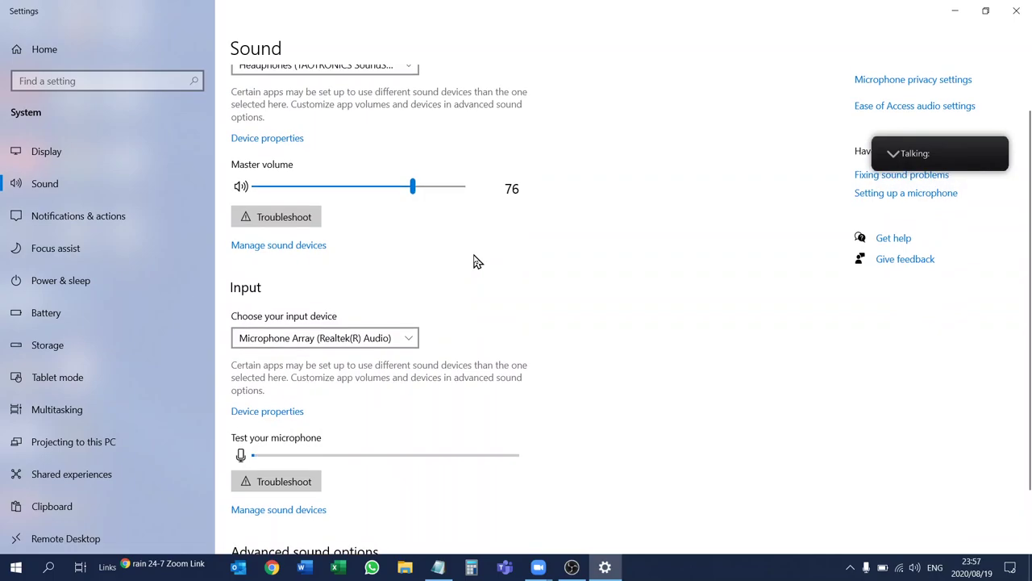
scroll(475, 261, "up", 1)
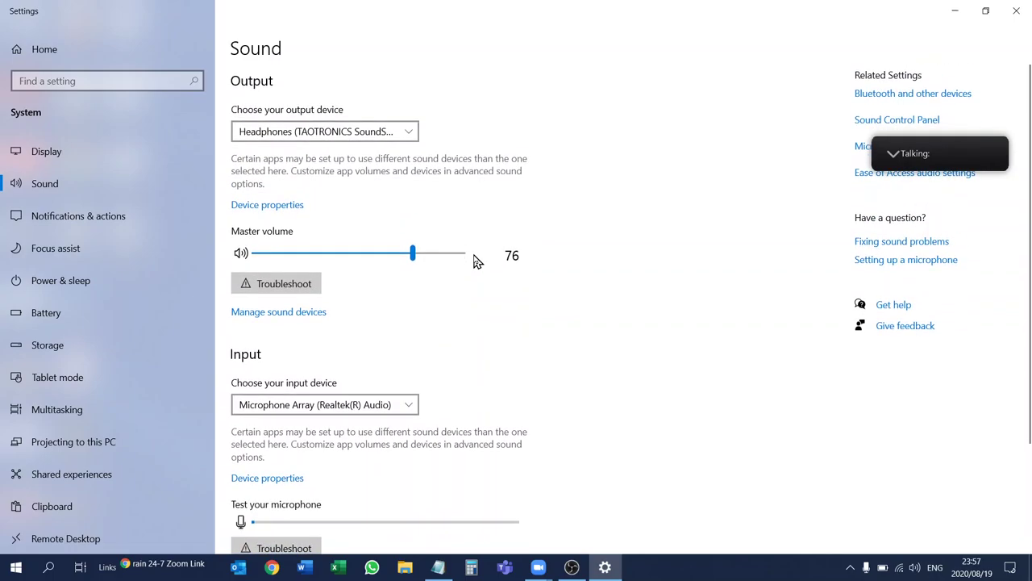
left_click(282, 317)
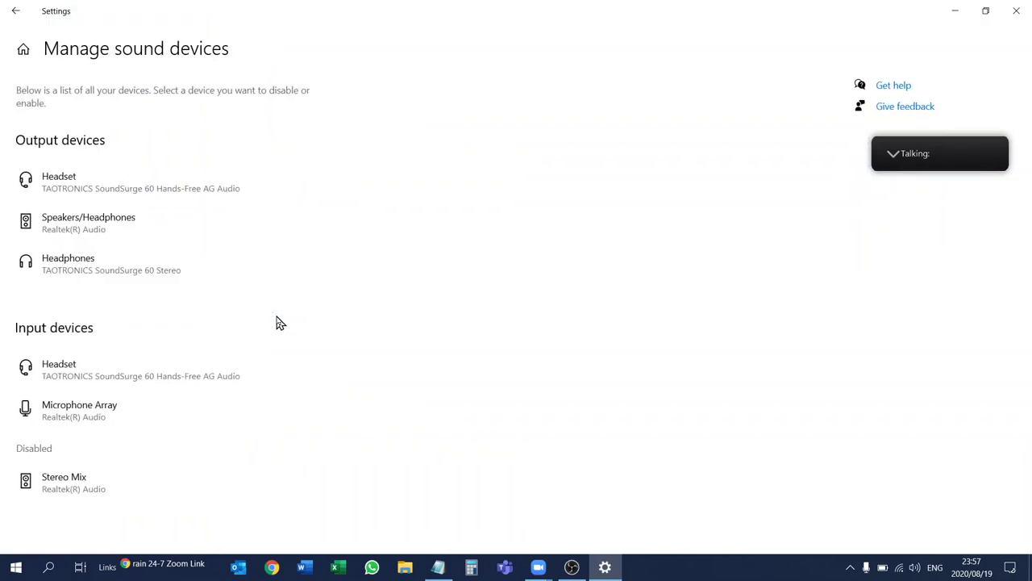
left_click(125, 174)
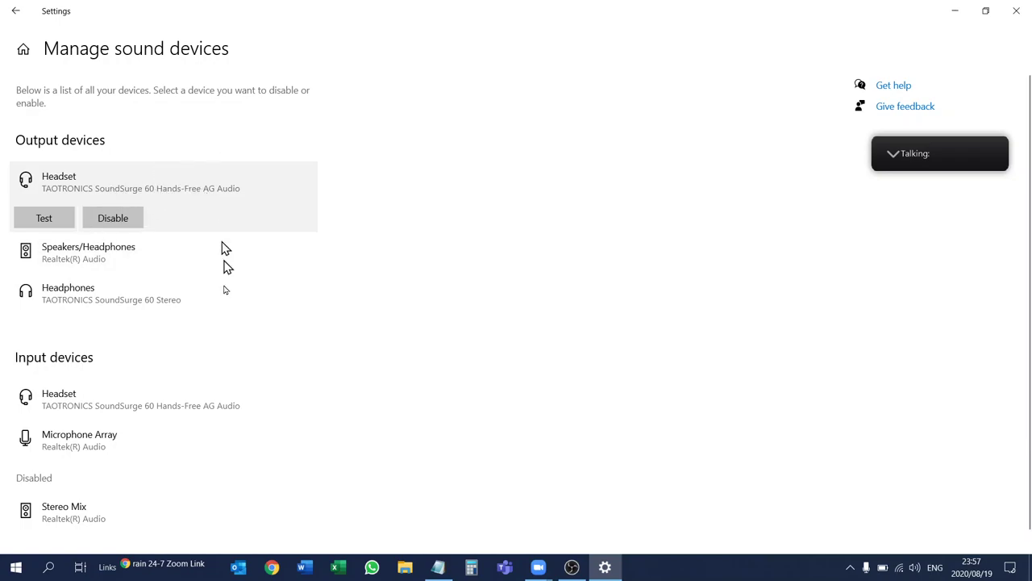
left_click(171, 413)
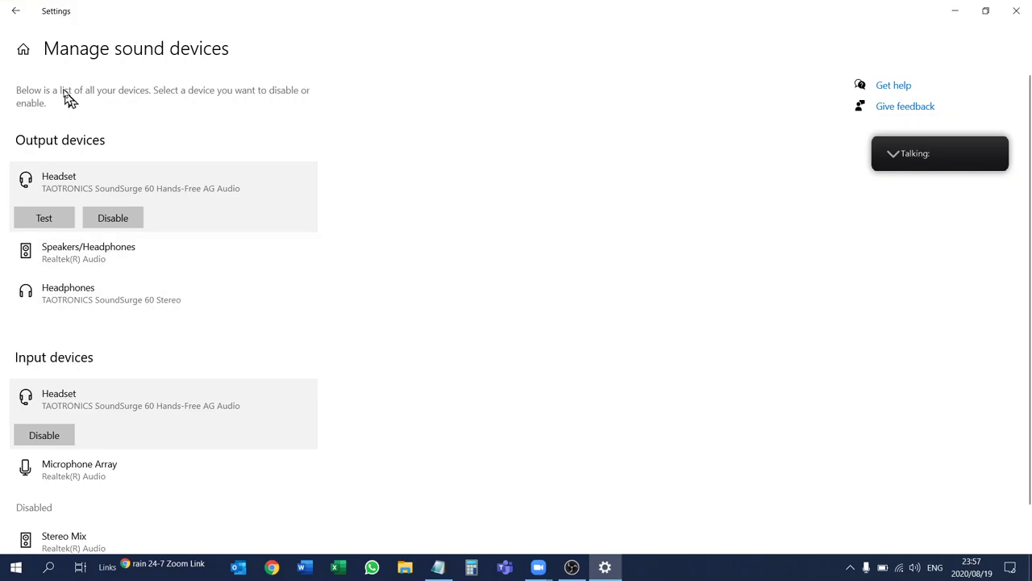
left_click(20, 17)
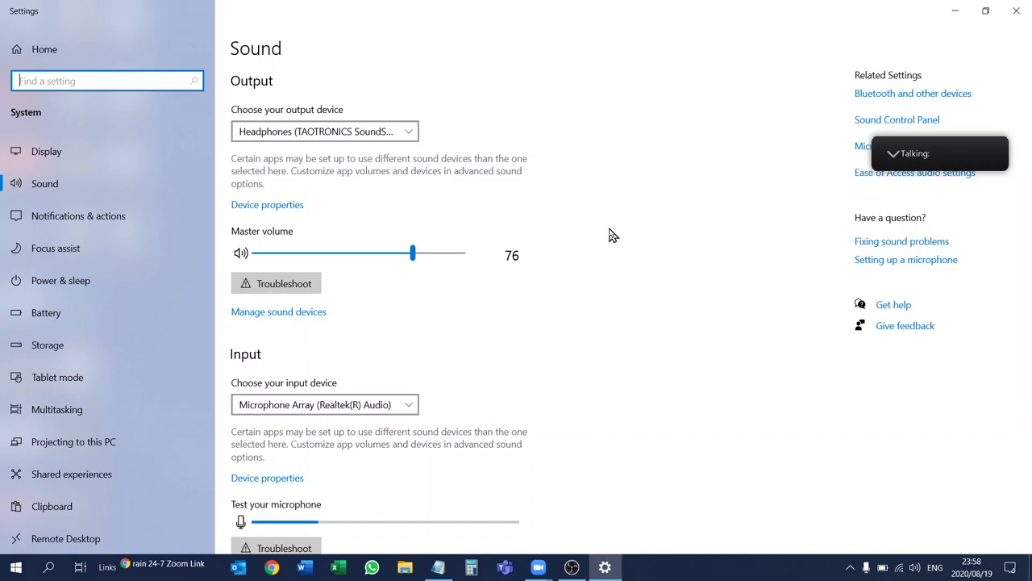
left_click(375, 412)
left_click(633, 384)
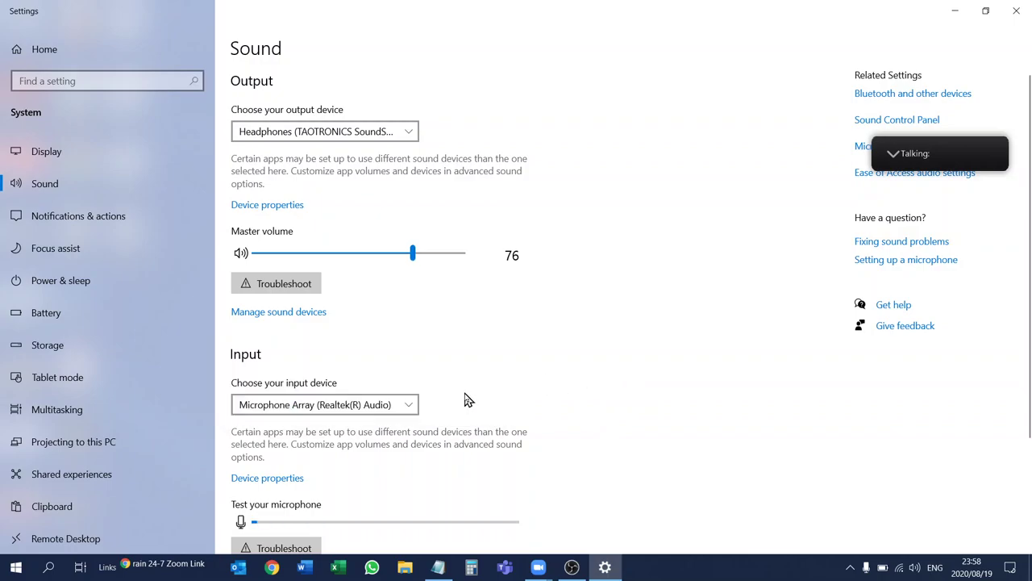
left_click(379, 136)
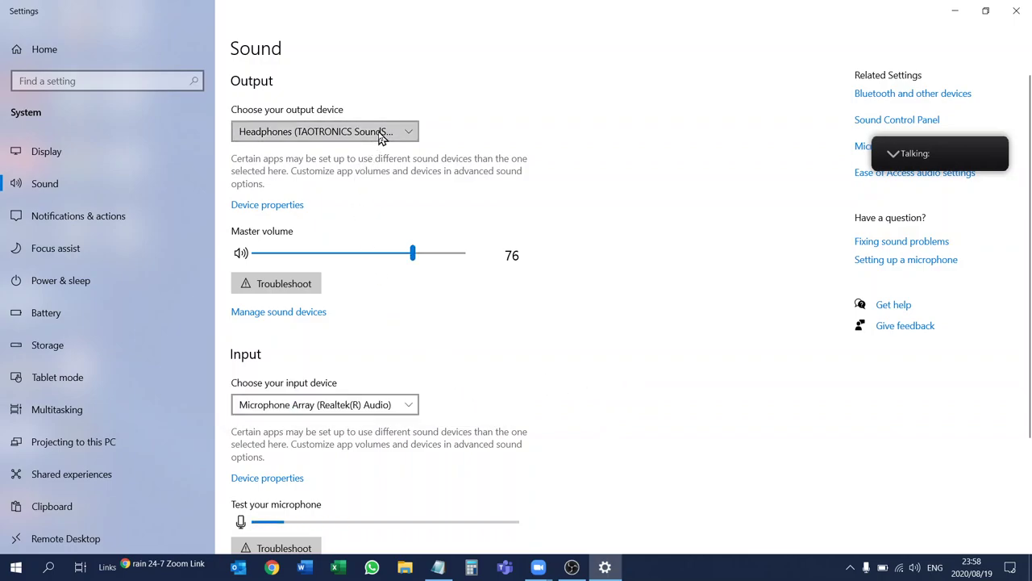
left_click(710, 242)
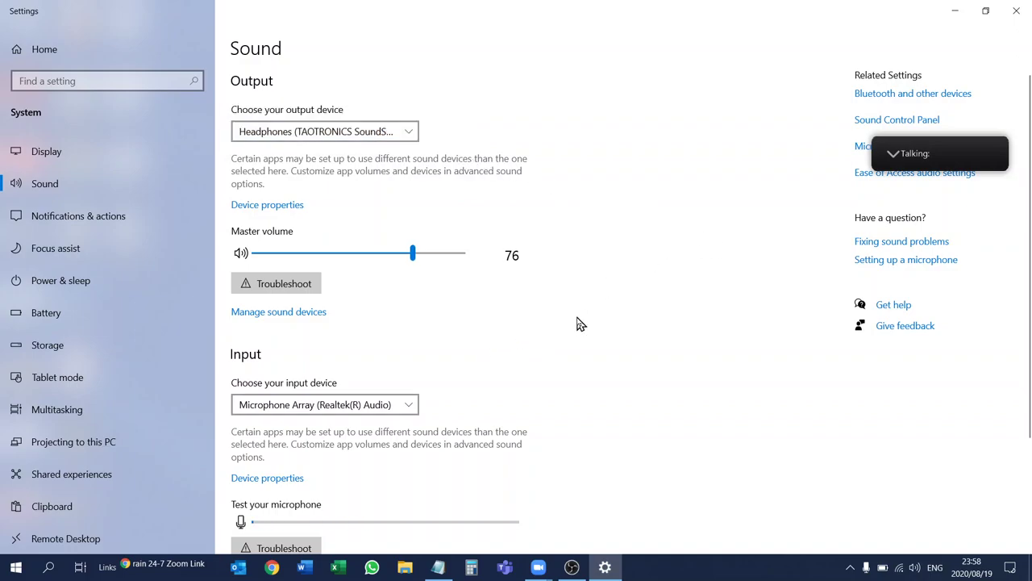
mouse_move(940, 153)
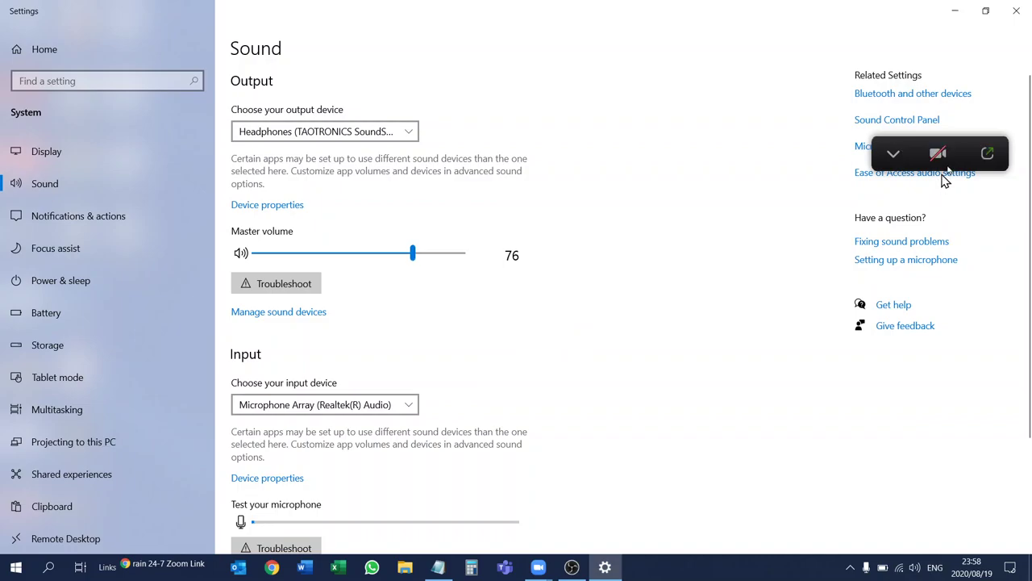
left_click(988, 152)
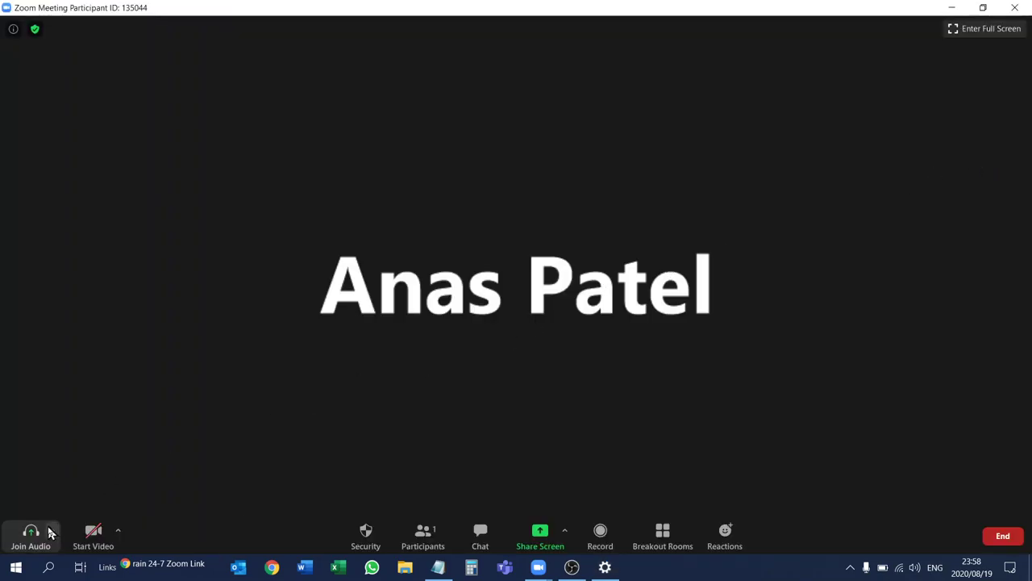
Run Zoom's speaker test with Headphones (TAOTRONICS) and confirm the ringtone is heard.
left_click(25, 538)
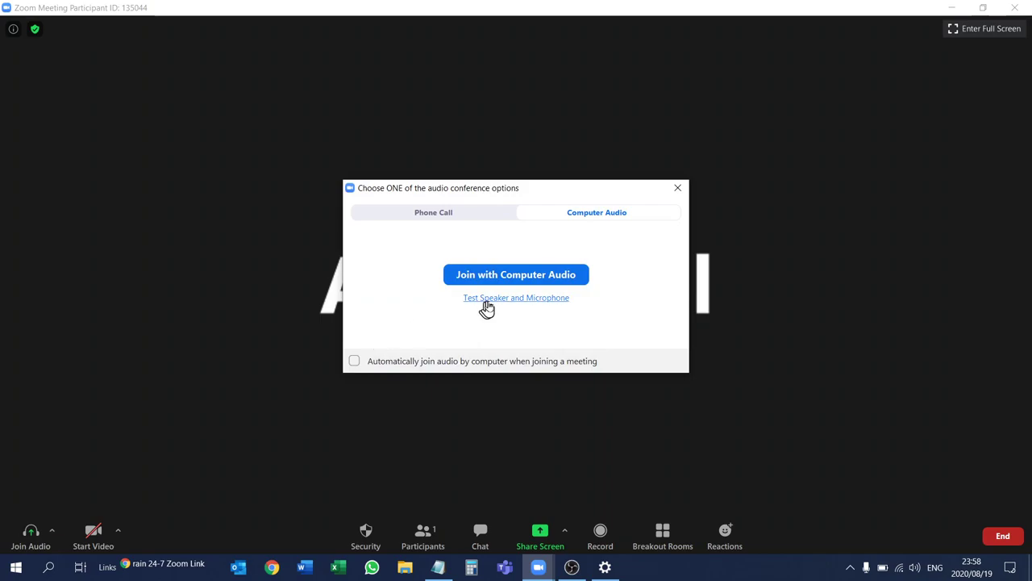
left_click(520, 298)
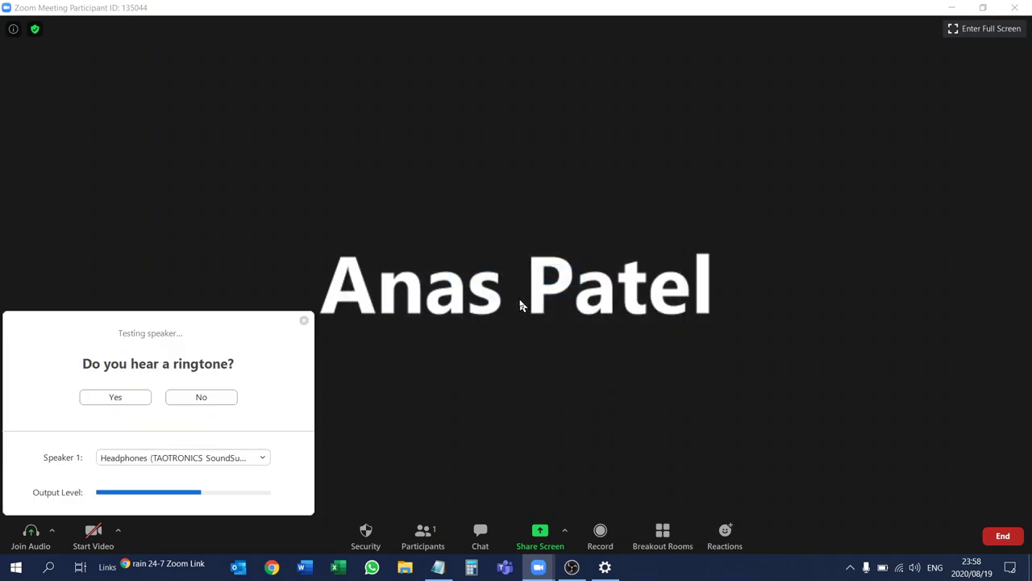
left_click(156, 458)
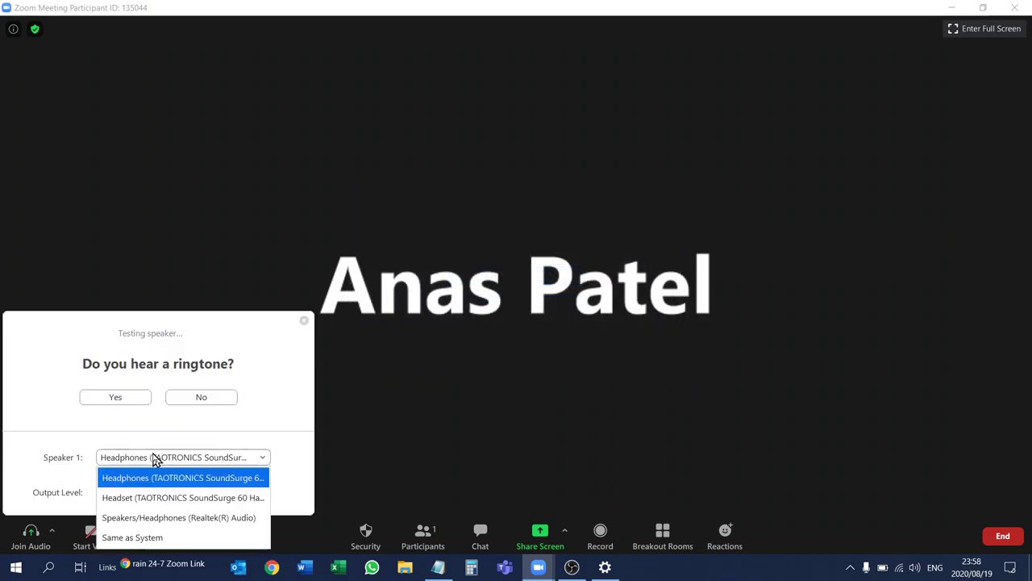
left_click(197, 477)
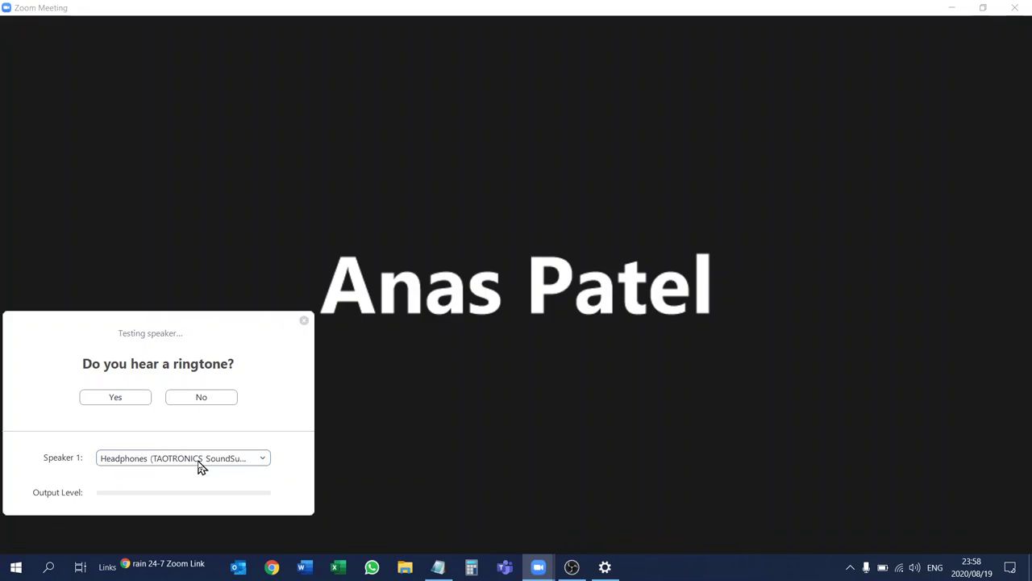
left_click(133, 399)
Test the Microphone Array, confirm the replay was heard, and finish with computer audio.
left_click(177, 458)
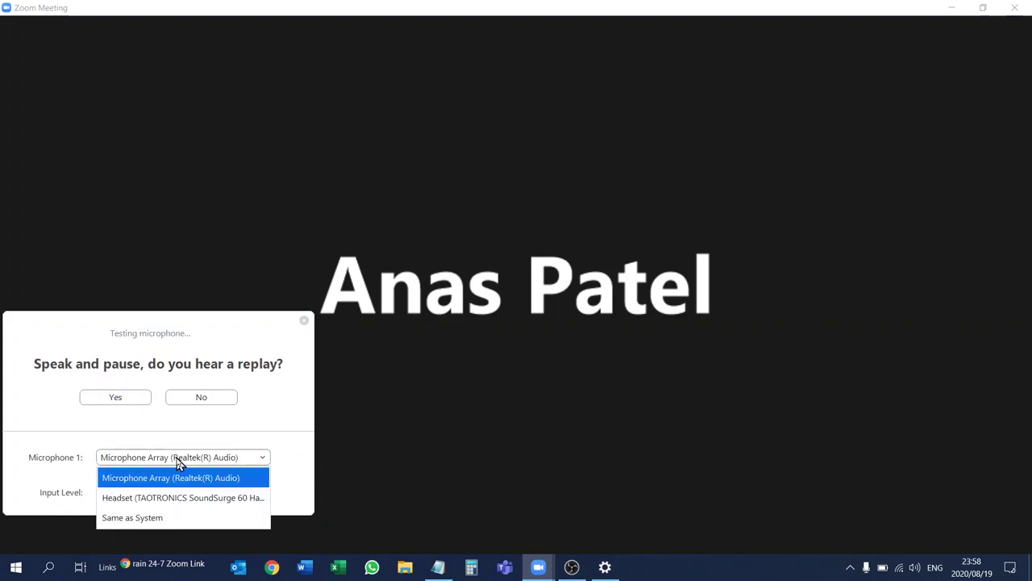
left_click(121, 436)
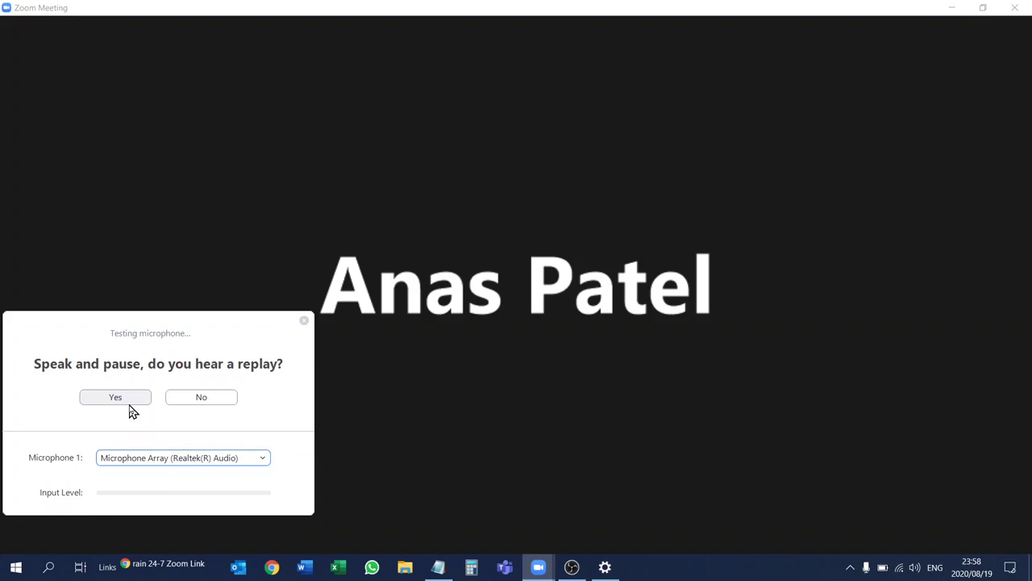
left_click(148, 460)
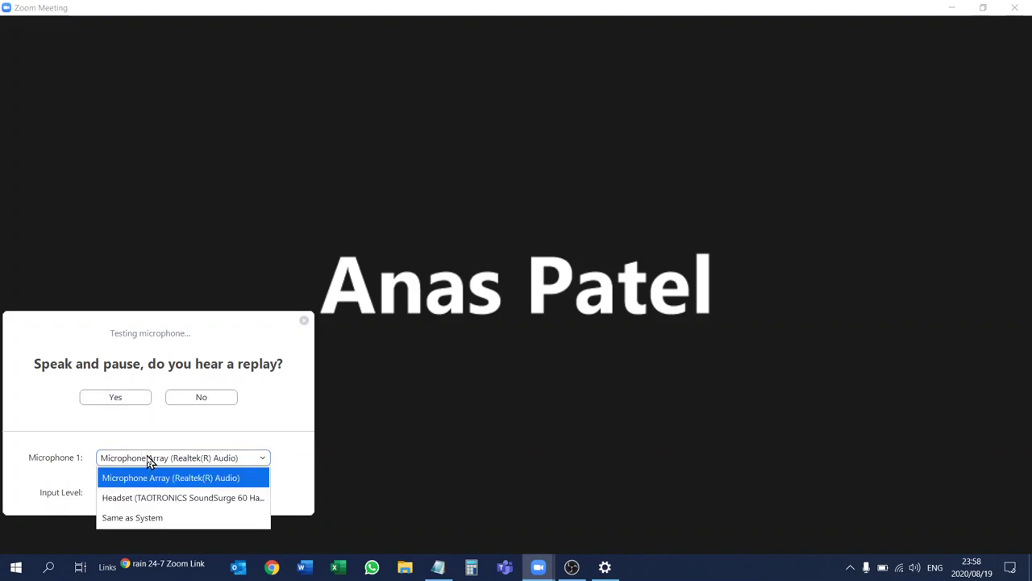
left_click(149, 460)
left_click(124, 399)
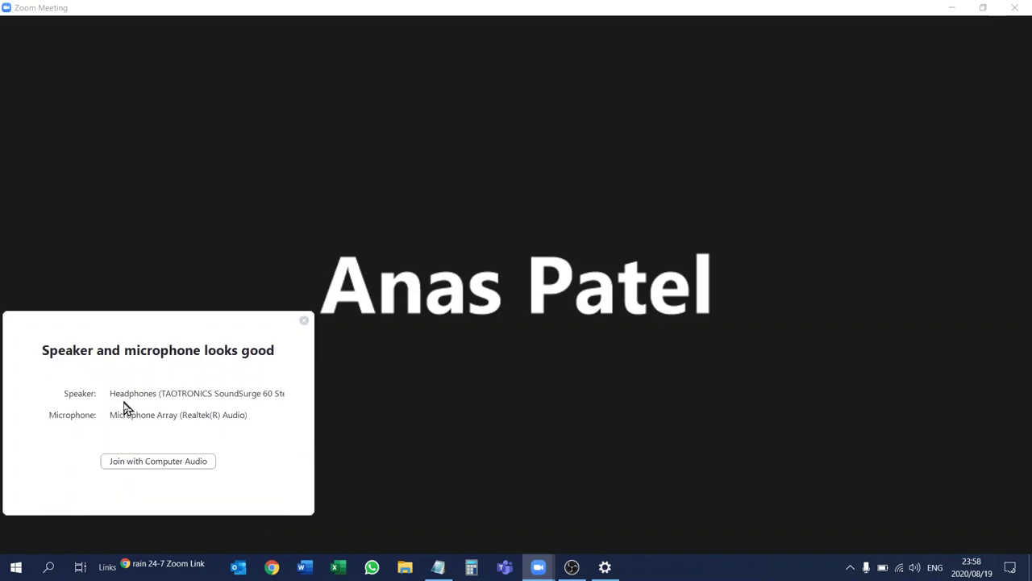
left_click(149, 464)
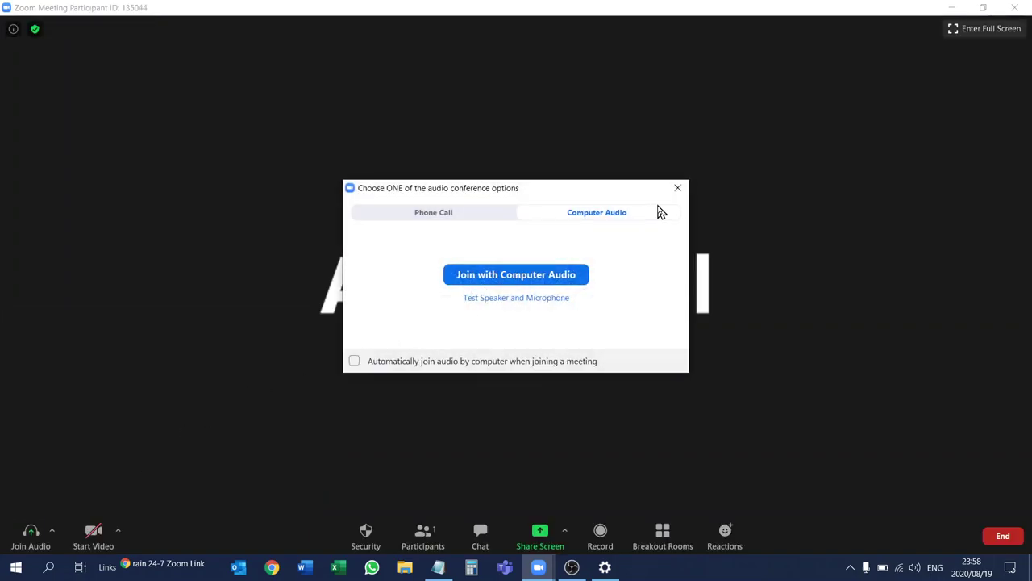
Join with computer audio and check that Microphone Array and TaoTronics headphones are selected.
left_click(571, 278)
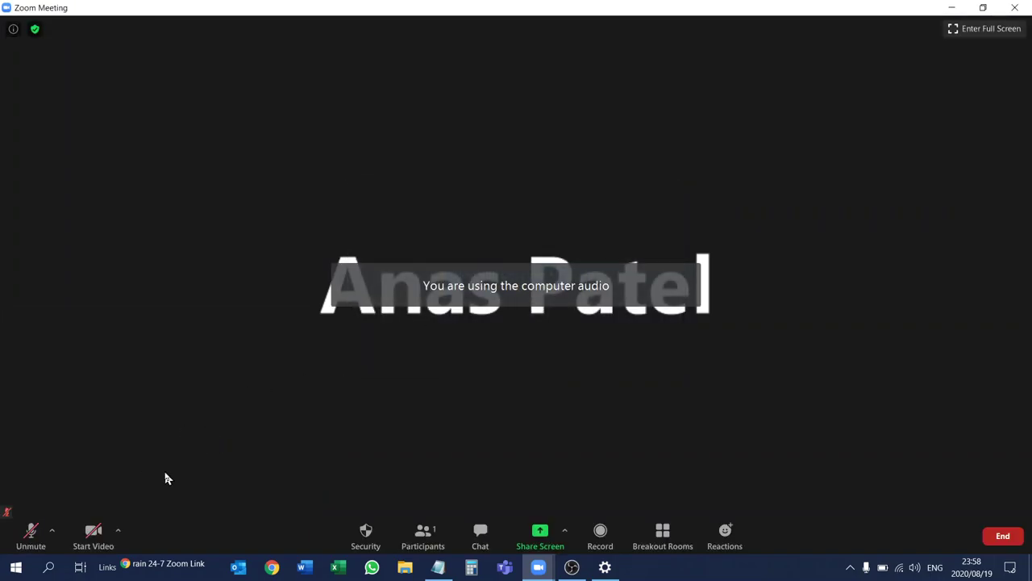
left_click(52, 530)
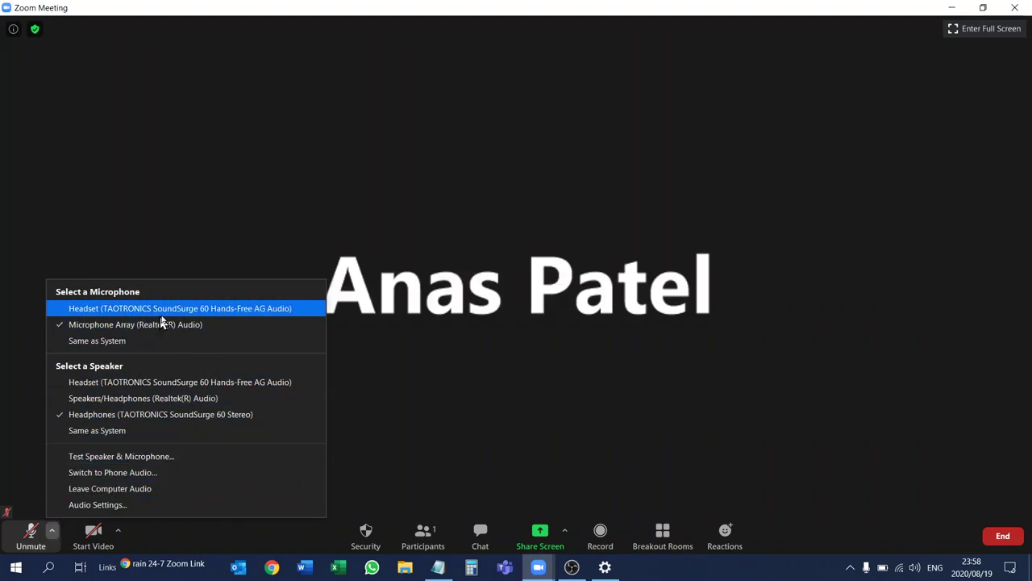
left_click(358, 234)
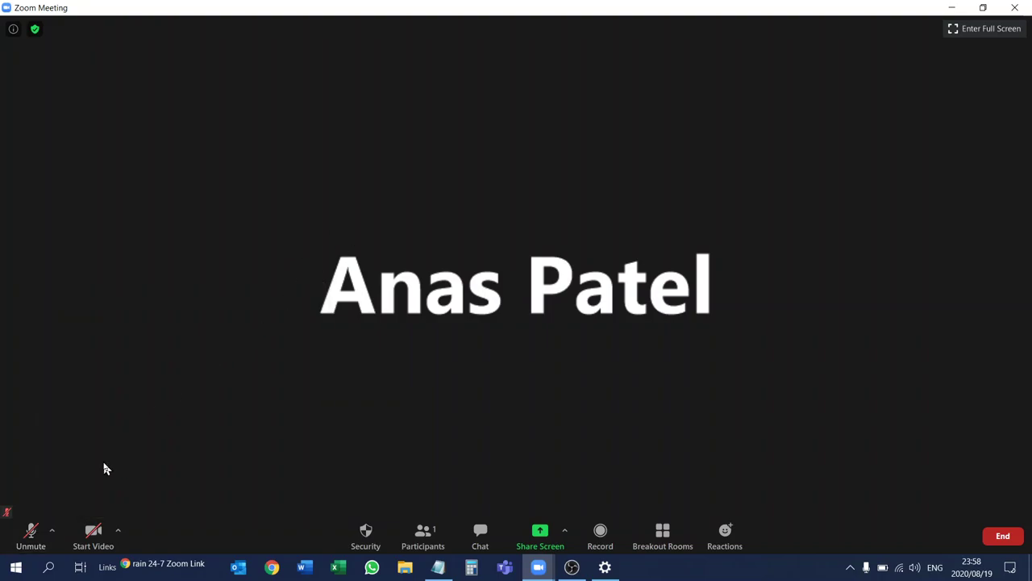
left_click(54, 533)
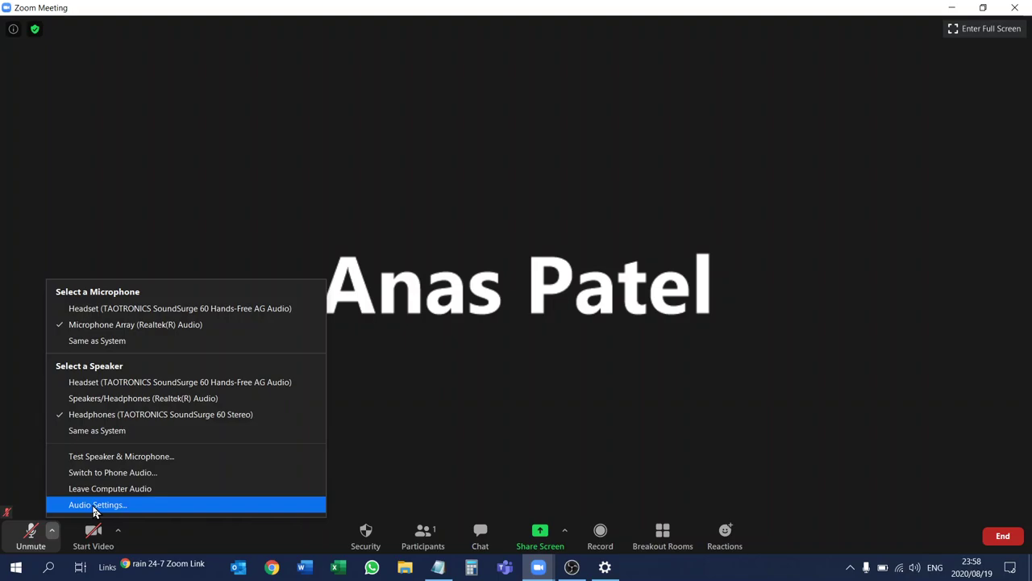
In Zoom Audio Settings, raise microphone volume near maximum with automatic adjustment re-enabled.
left_click(96, 505)
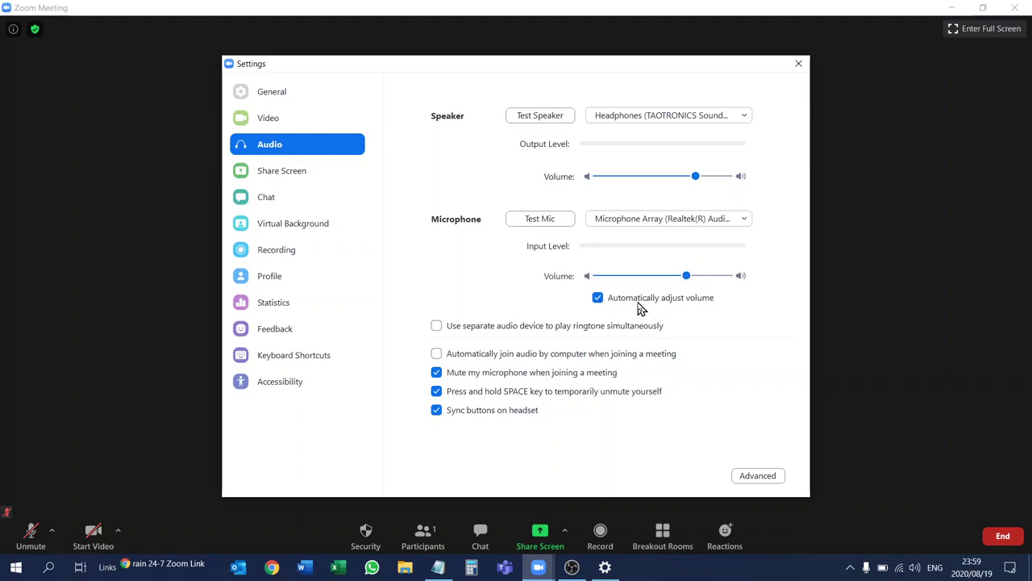
left_click(638, 298)
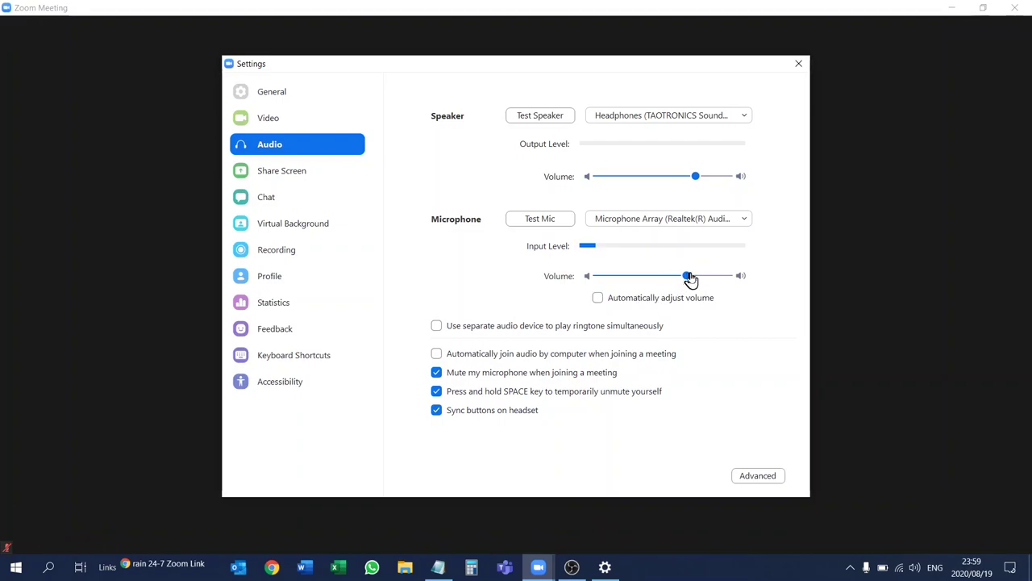
left_click(742, 276)
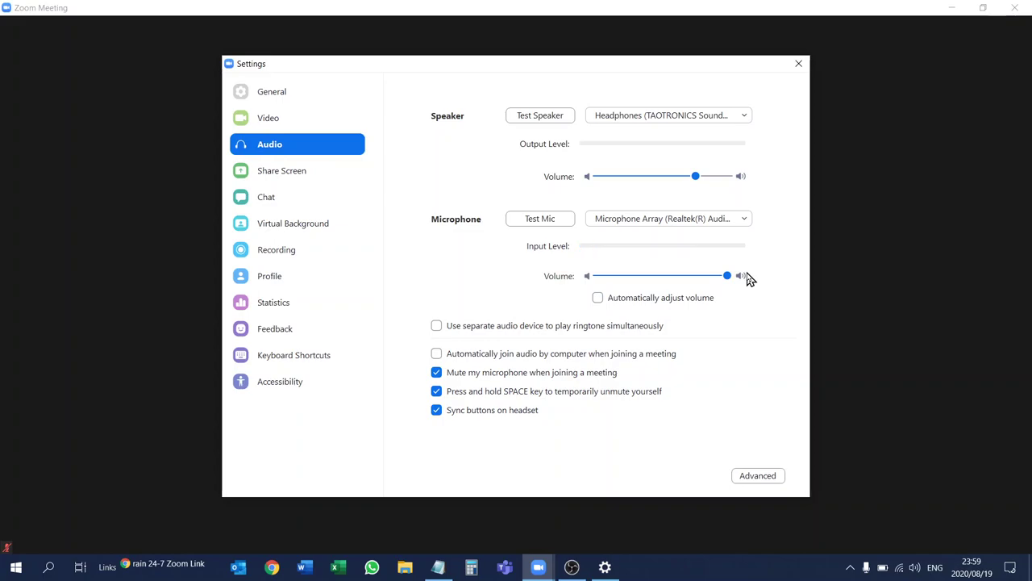
left_click_drag(726, 277, 713, 282)
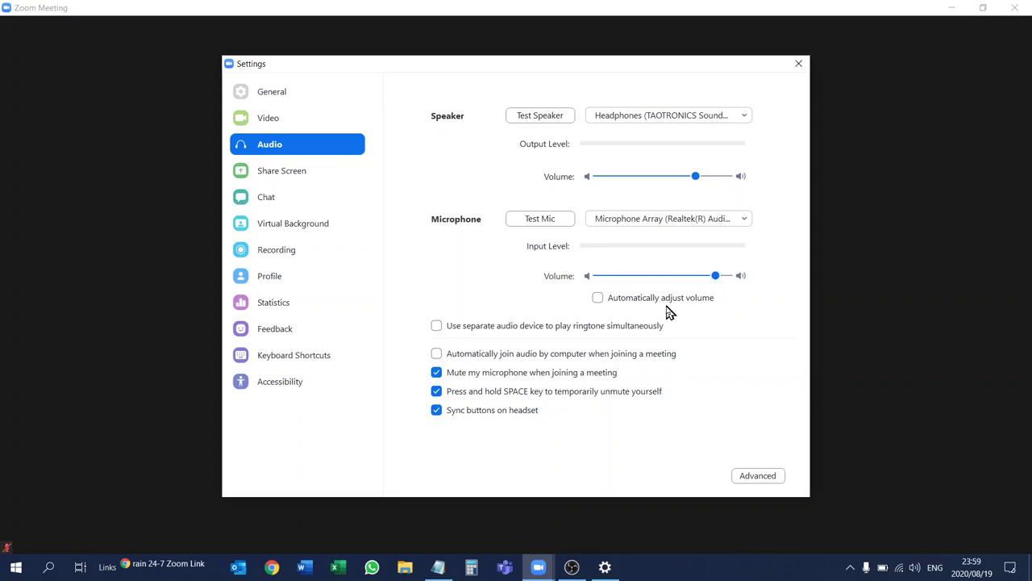
left_click(597, 298)
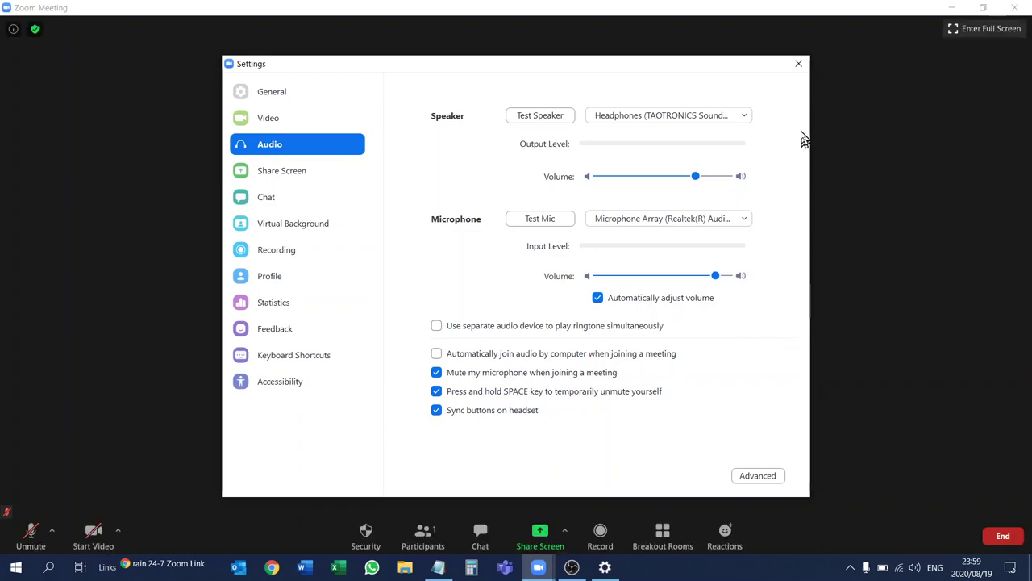
Close Zoom's audio settings and leave the meeting.
left_click(798, 64)
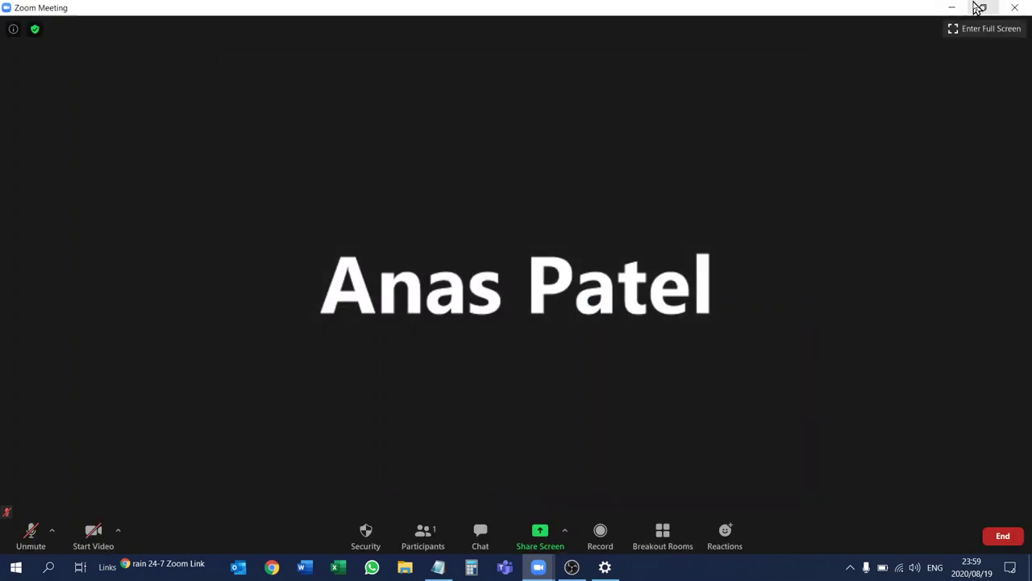
left_click(1014, 7)
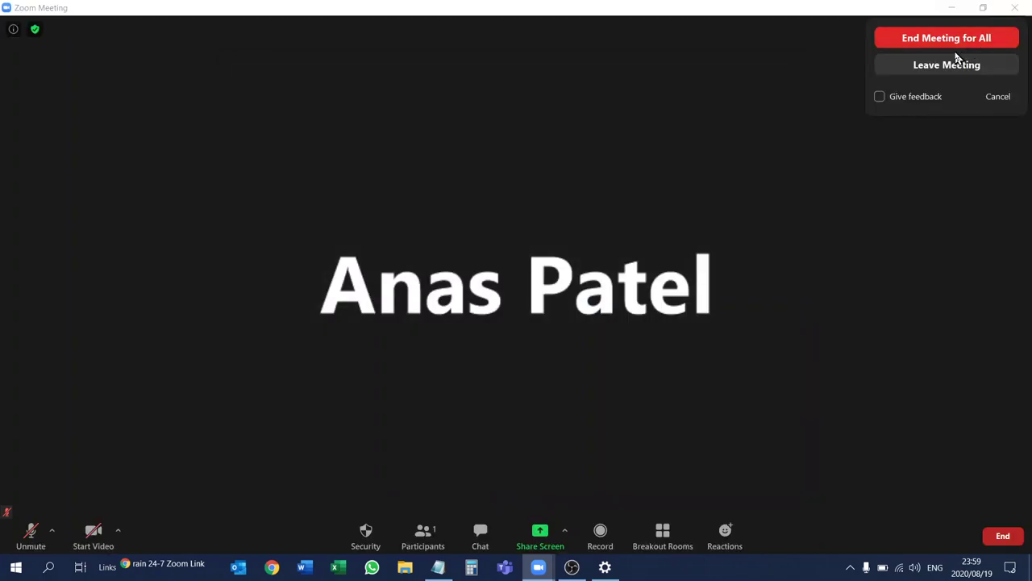
left_click(968, 65)
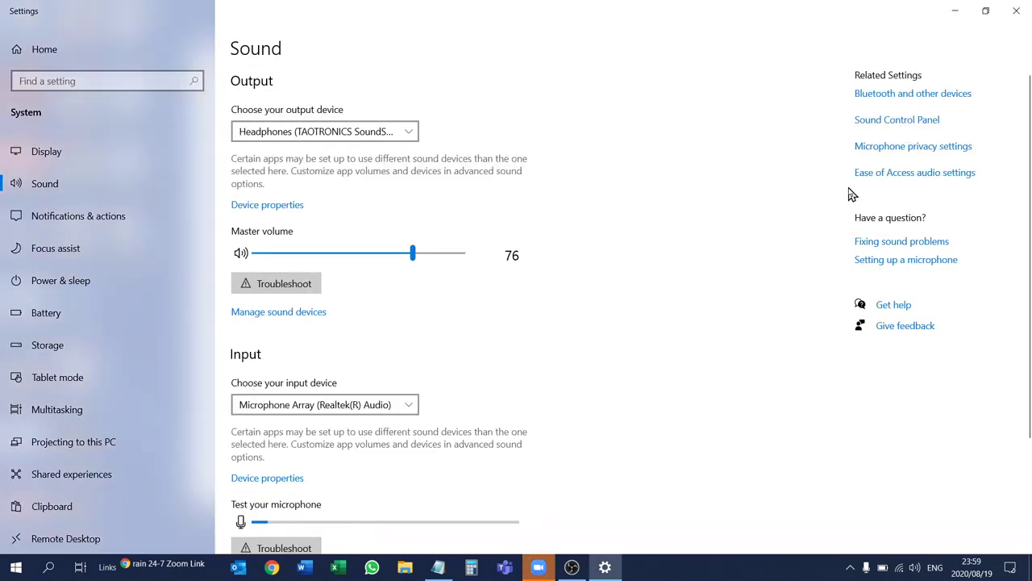
Review the Windows Sound output and input devices, then close Settings and Zoom.
scroll(462, 318, "down", 2)
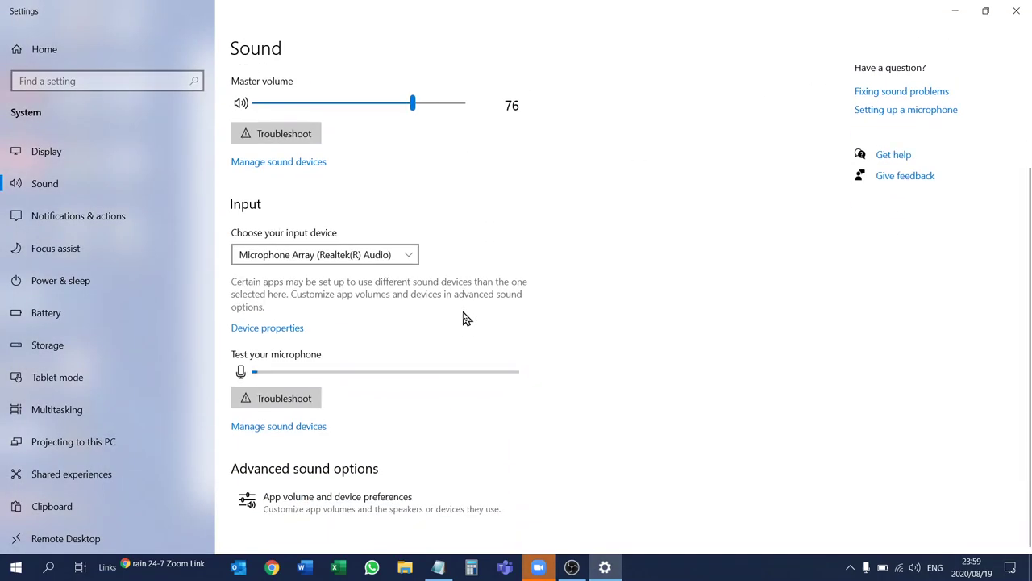
scroll(462, 318, "up", 2)
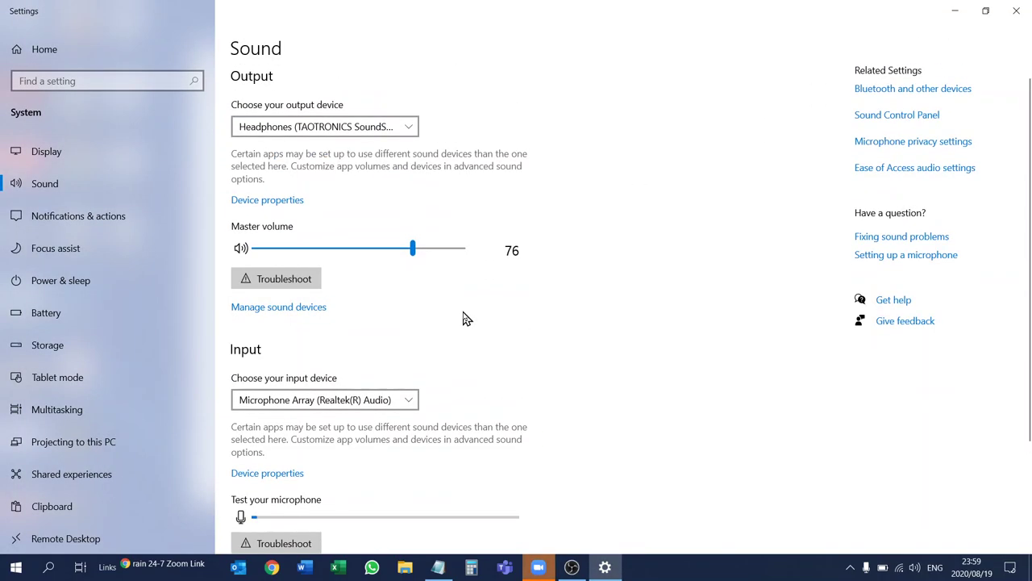
left_click(1017, 11)
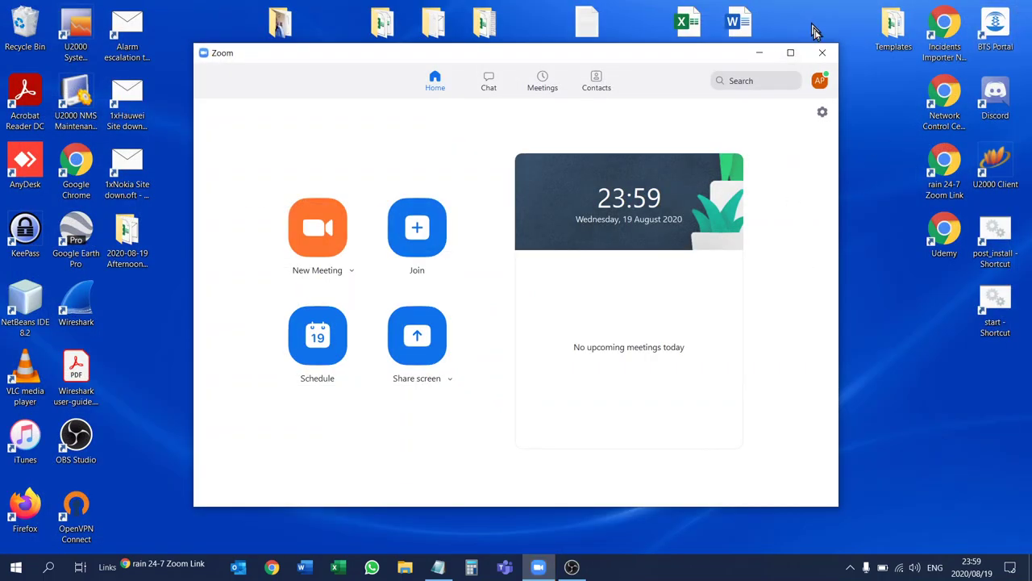
left_click(822, 52)
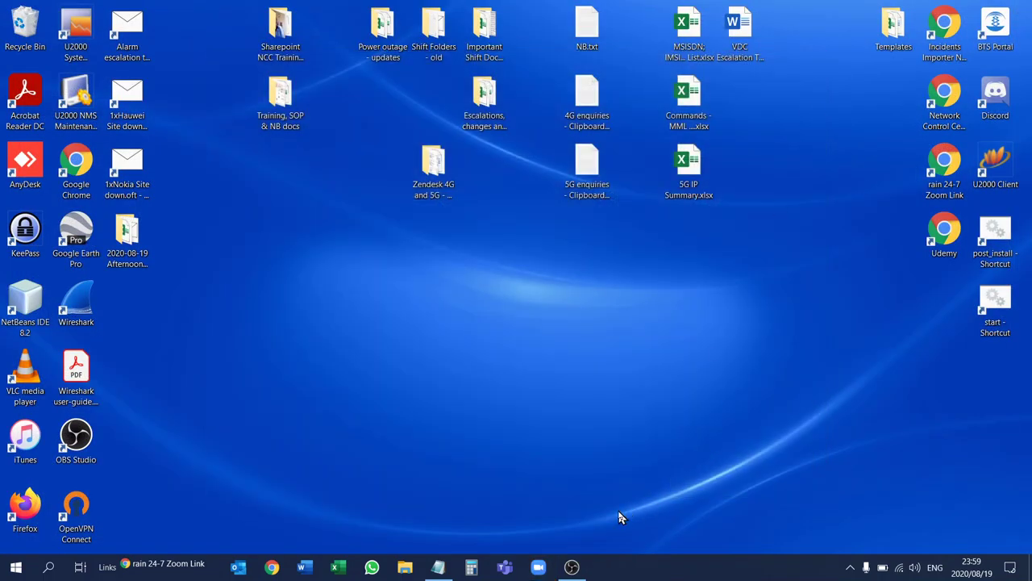